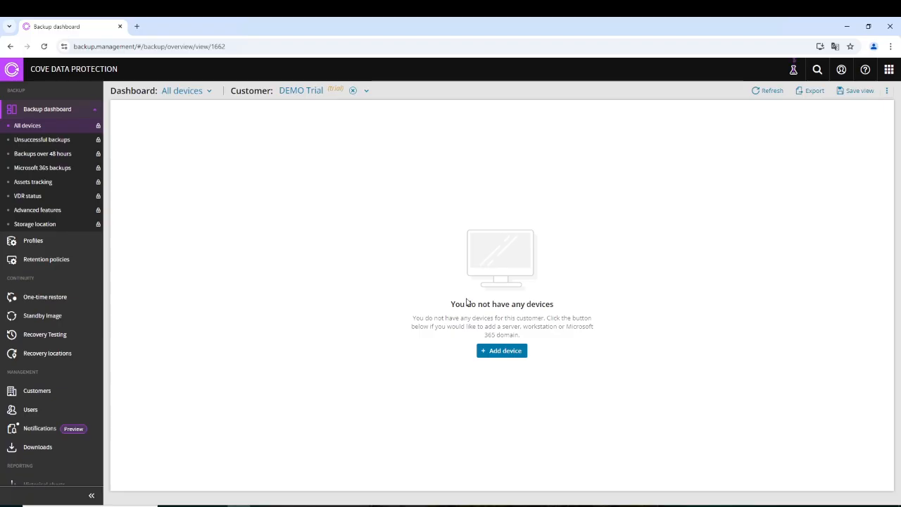
# Step: Add a Windows server or workstation device for the DEMO Trial customer, download its Backup Manager installer and finish the setup
pyautogui.click(513, 354)
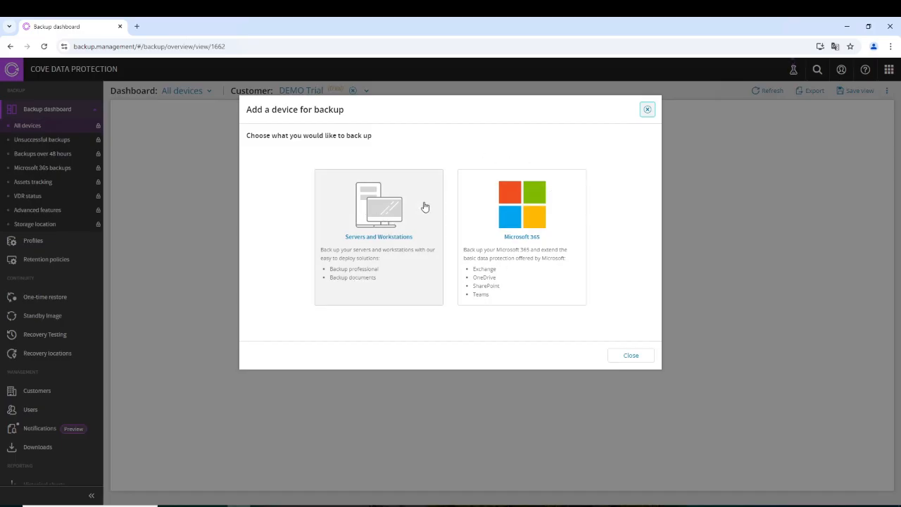
pyautogui.click(388, 222)
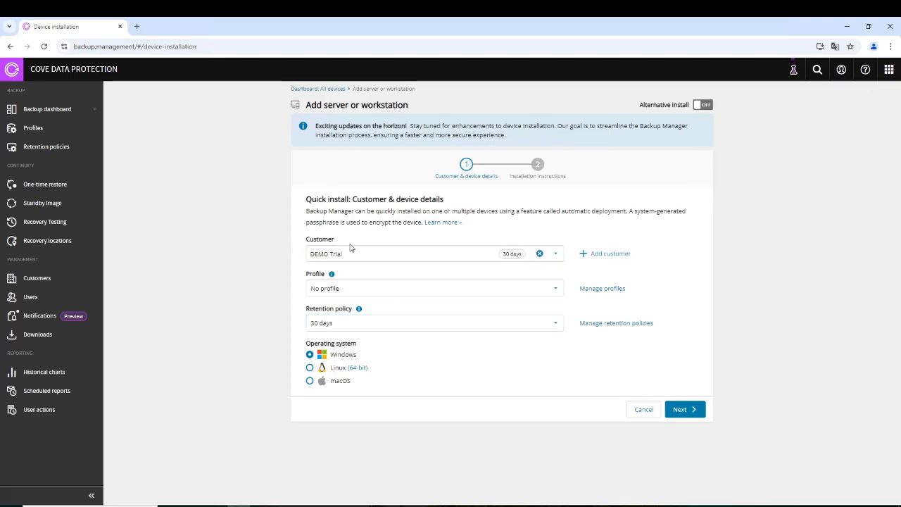
pyautogui.click(691, 412)
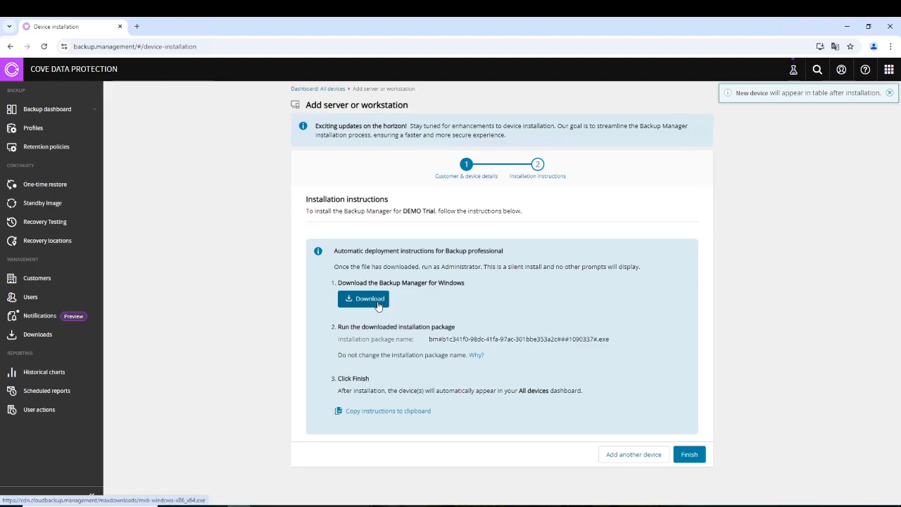
pyautogui.click(378, 306)
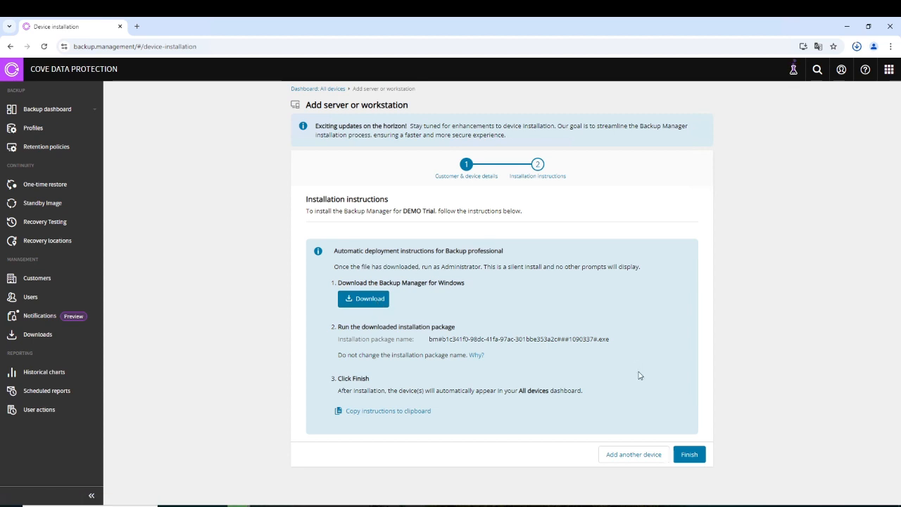
pyautogui.click(689, 455)
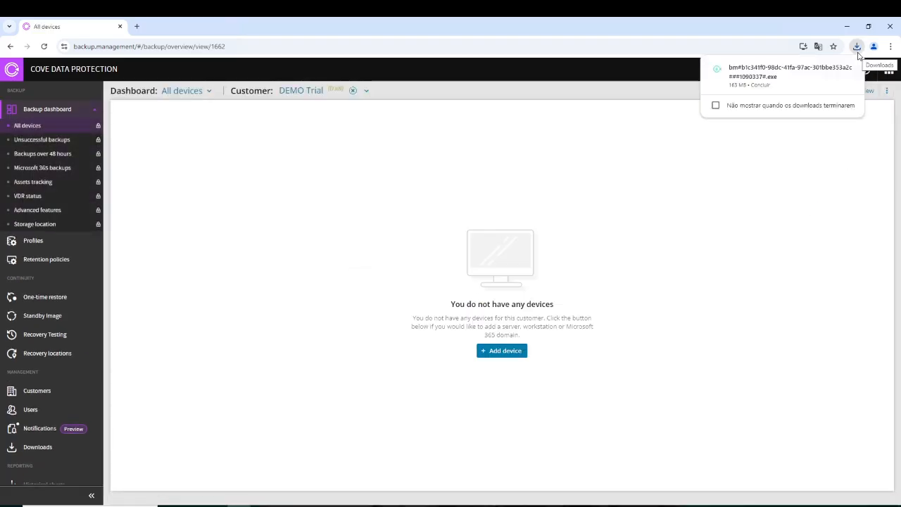
# Step: Run the downloaded Backup Manager installation package and allow it to make changes to the computer
pyautogui.click(787, 76)
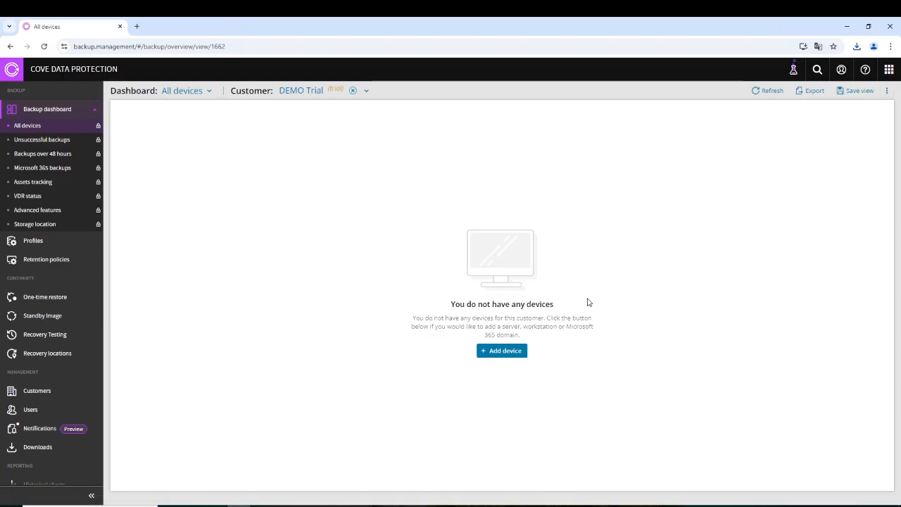
pyautogui.click(848, 26)
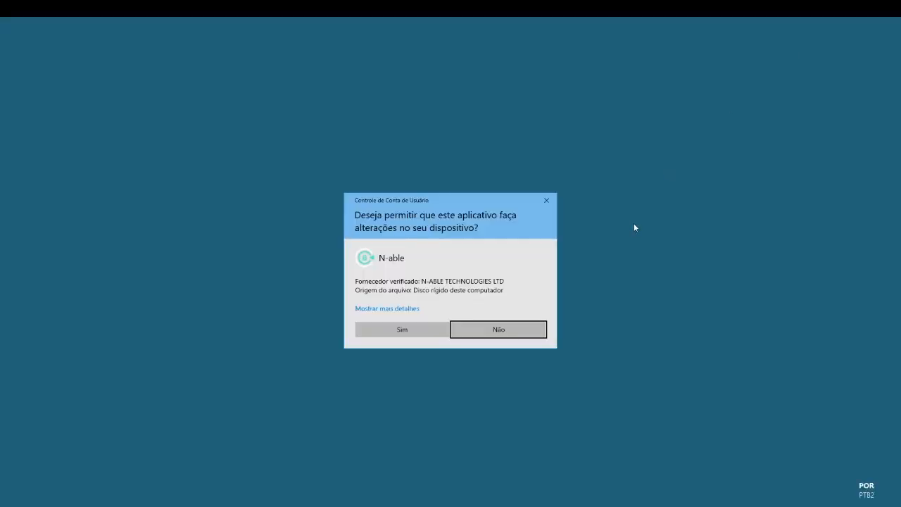
pyautogui.click(388, 329)
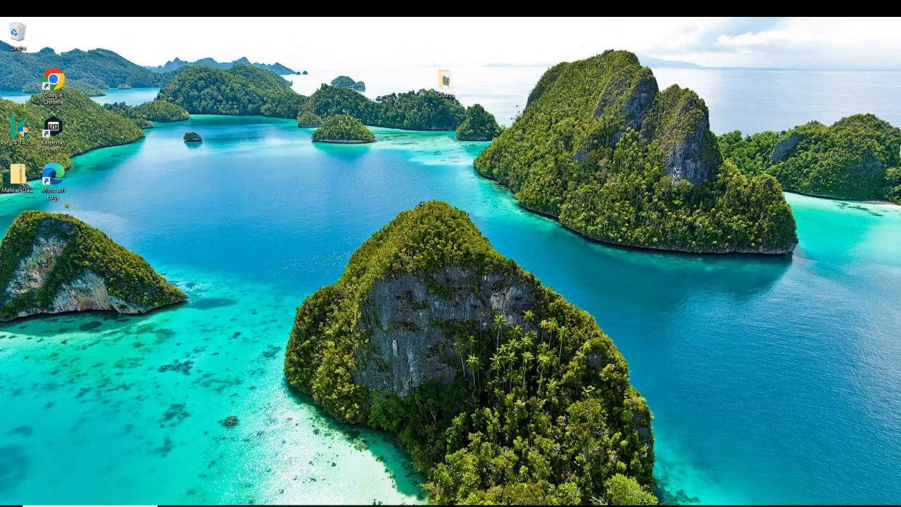
# Step: Find the installed Backup Manager application on the computer and launch it with permission to make changes
pyautogui.press('super')
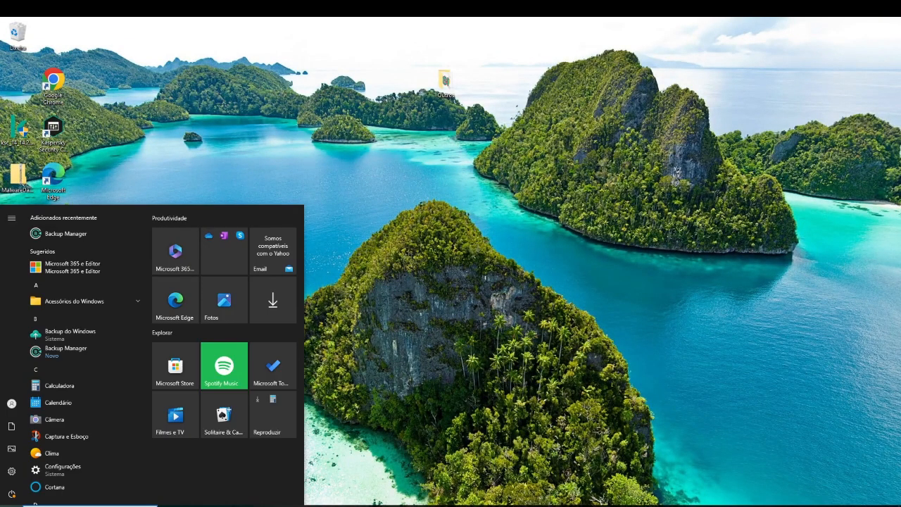
pyautogui.write('backu')
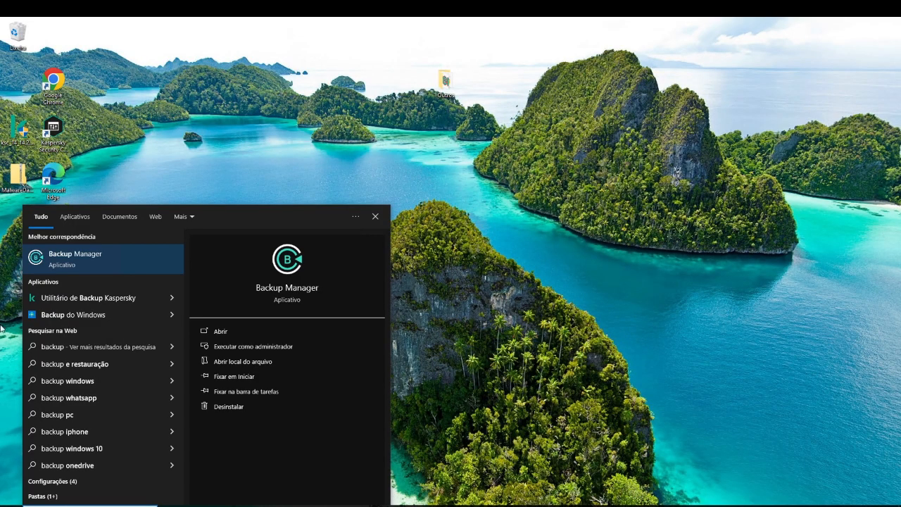
pyautogui.click(99, 261)
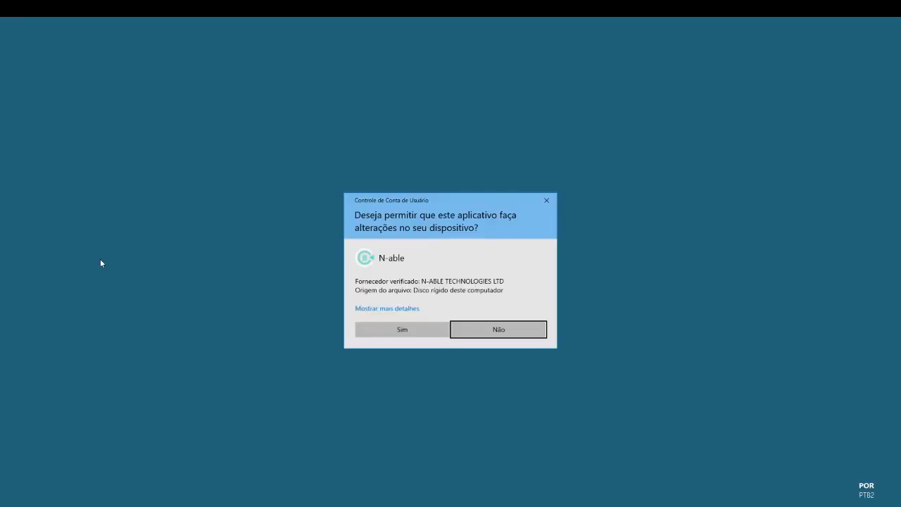
pyautogui.click(416, 328)
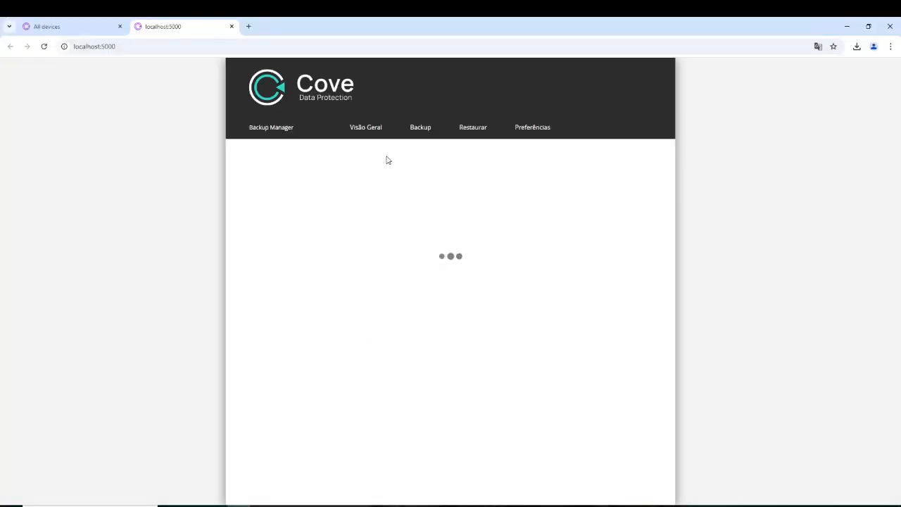
# Step: Open the properties of device server02_k4hw5 in the all-devices dashboard and launch its Backup Manager from there
pyautogui.click(63, 26)
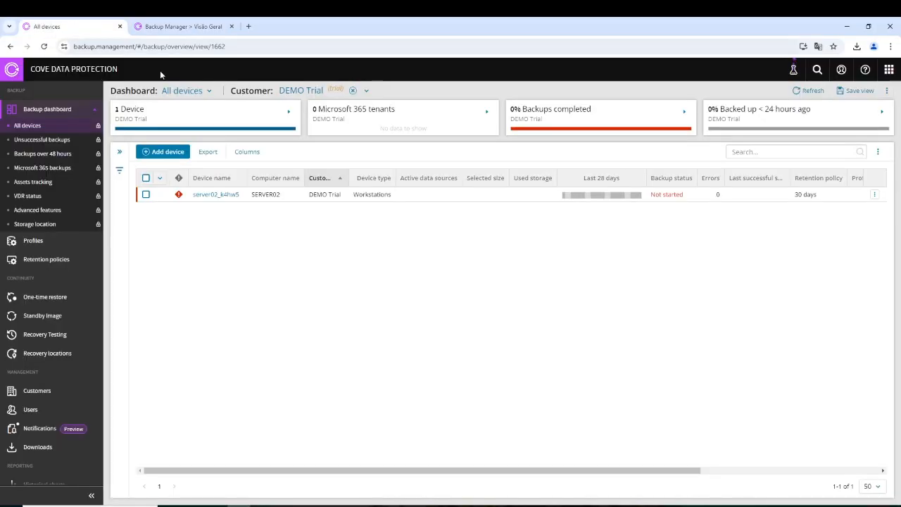
pyautogui.click(227, 197)
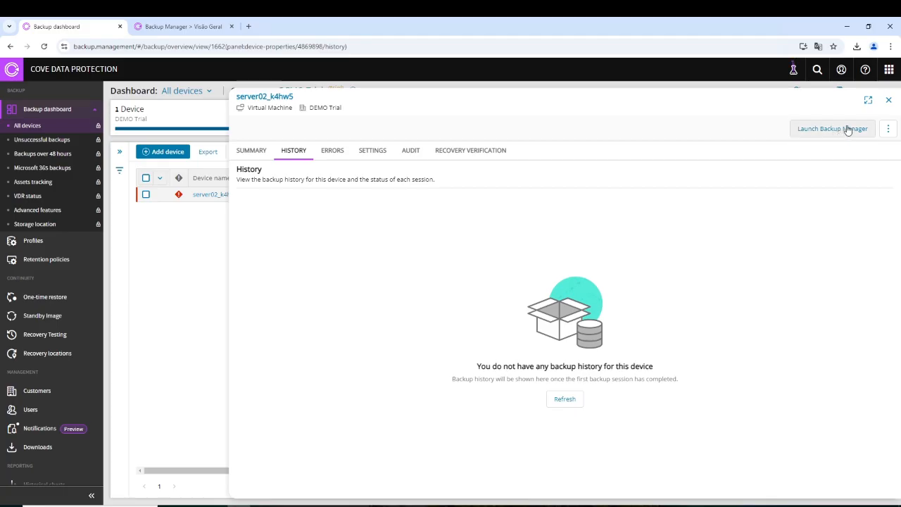
pyautogui.click(824, 136)
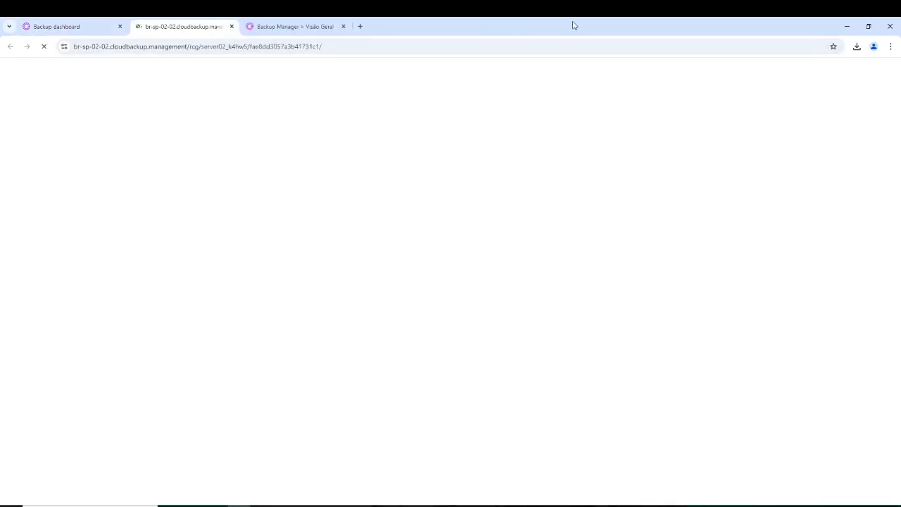
# Step: Compare the overview of the local Backup Manager with the one launched from the dashboard, ending on the local one
pyautogui.click(274, 31)
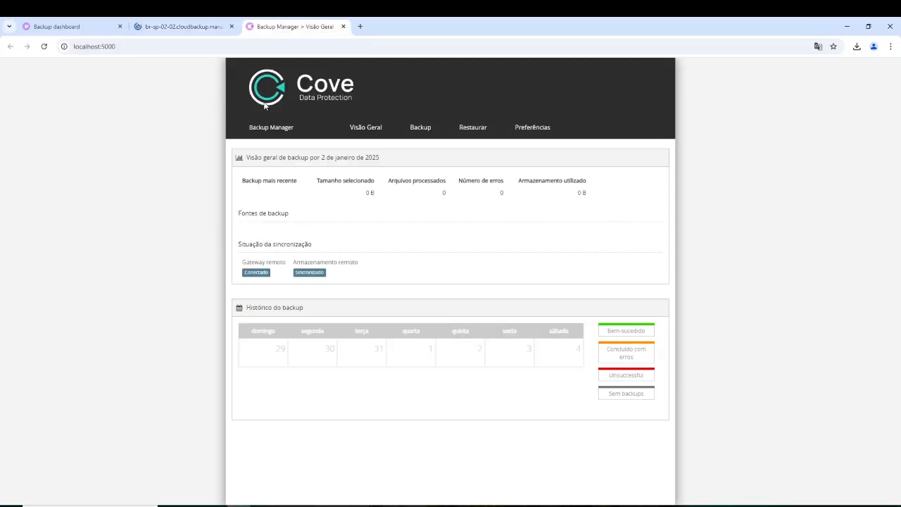
pyautogui.click(199, 22)
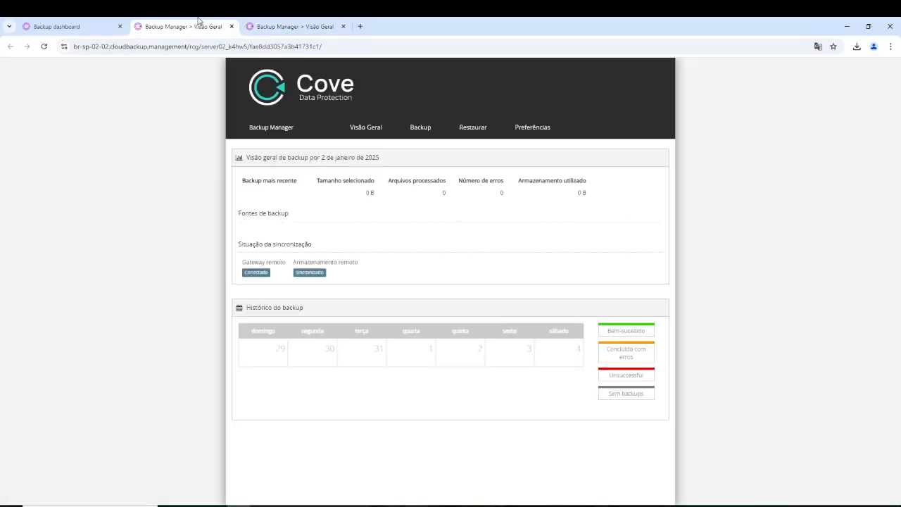
pyautogui.click(293, 26)
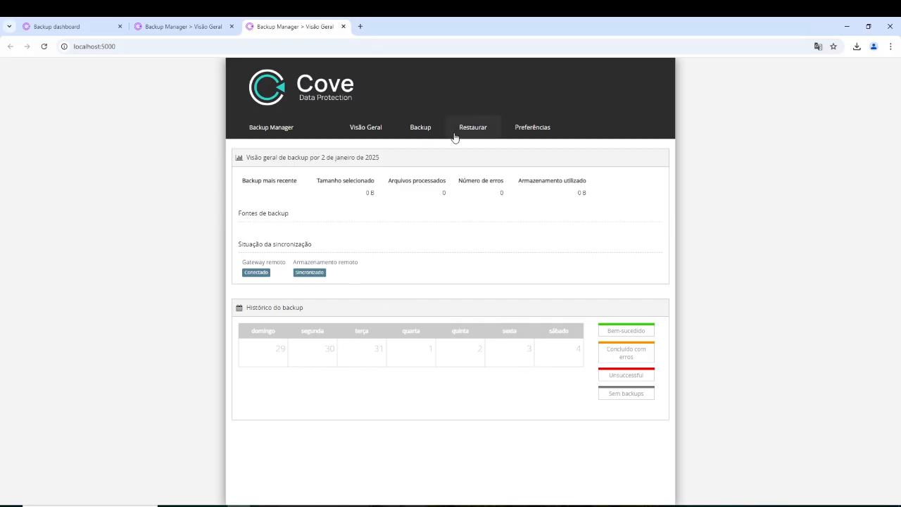
# Step: Add the EDR folder on drive C: to the "Arquivos e pastas" backup source and save the selection
pyautogui.click(423, 134)
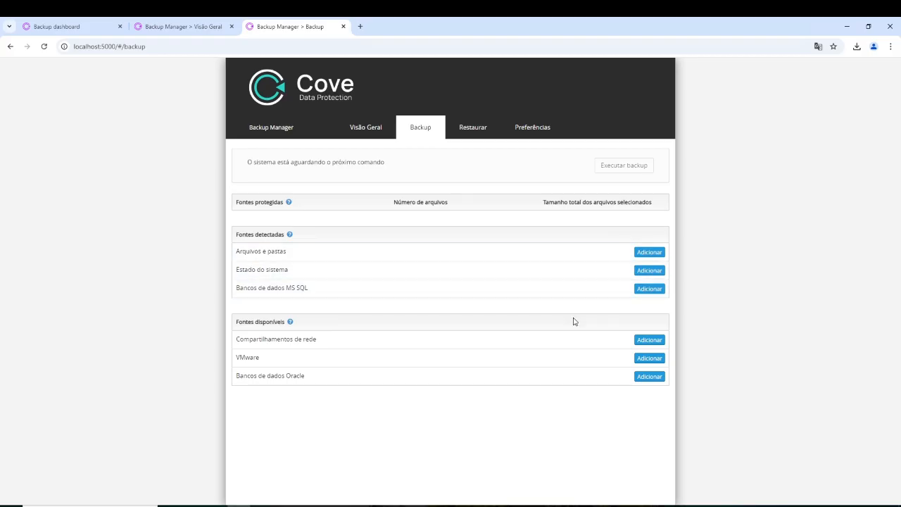
pyautogui.click(651, 252)
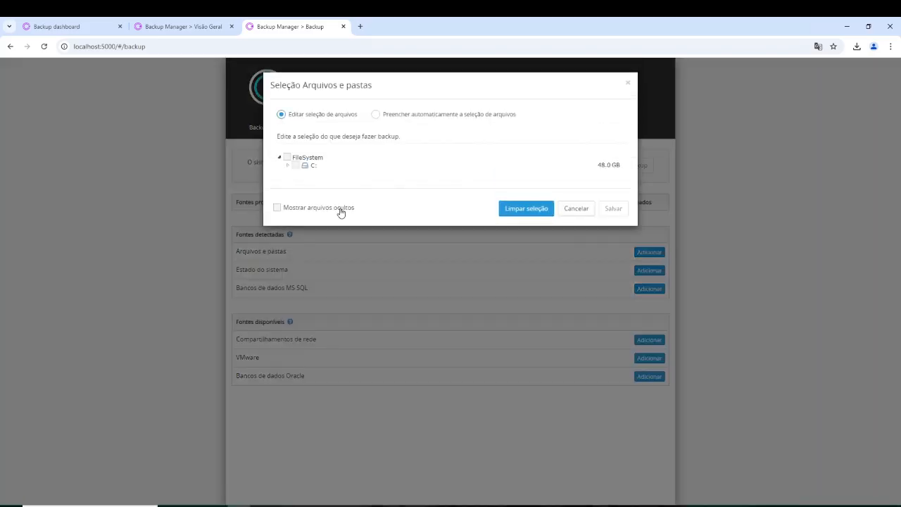
pyautogui.click(287, 166)
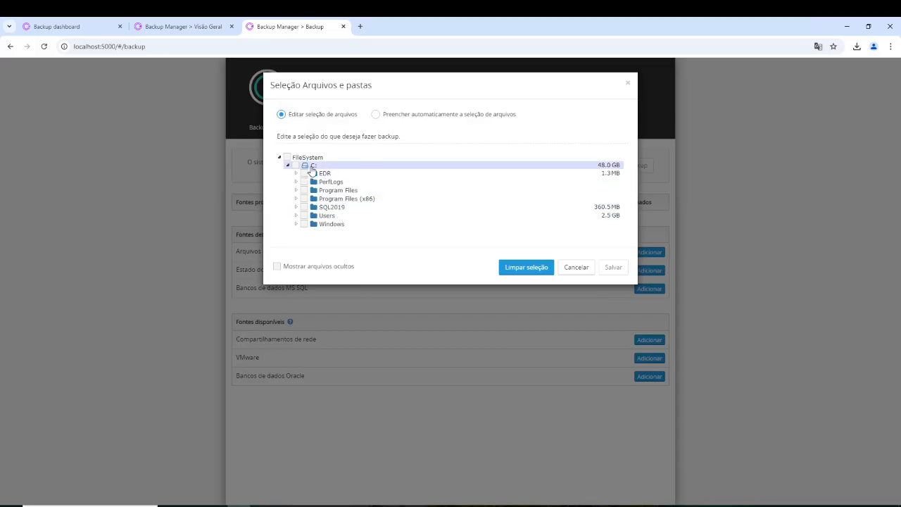
pyautogui.click(304, 173)
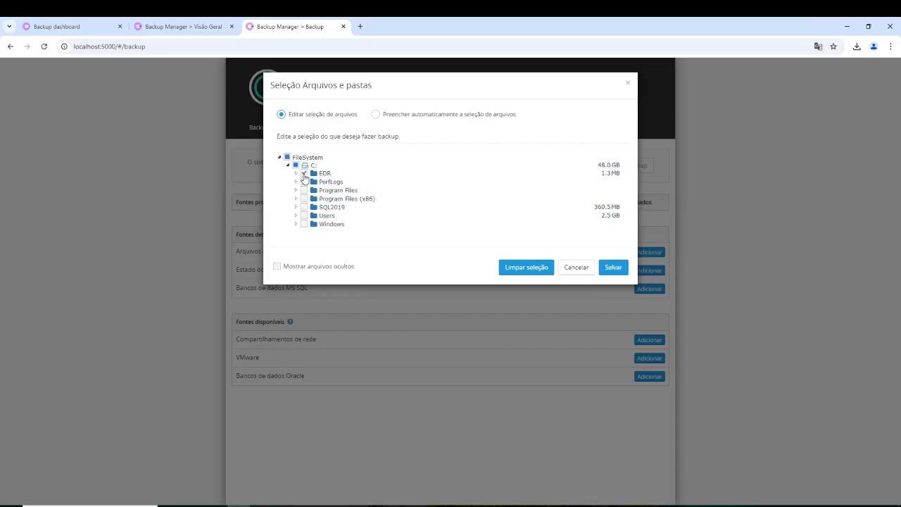
pyautogui.click(612, 268)
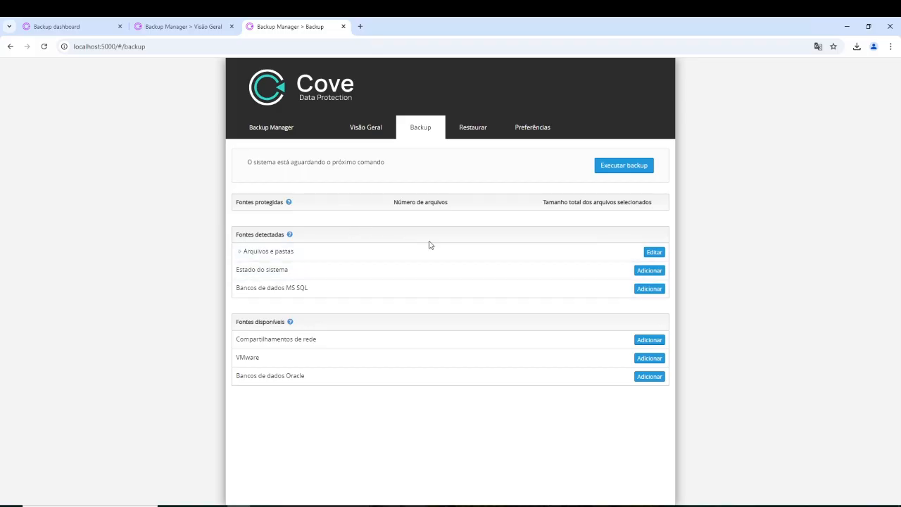
# Step: Add a backup schedule in the Backup Manager preferences and name it "Diario 12hrs"
pyautogui.click(535, 128)
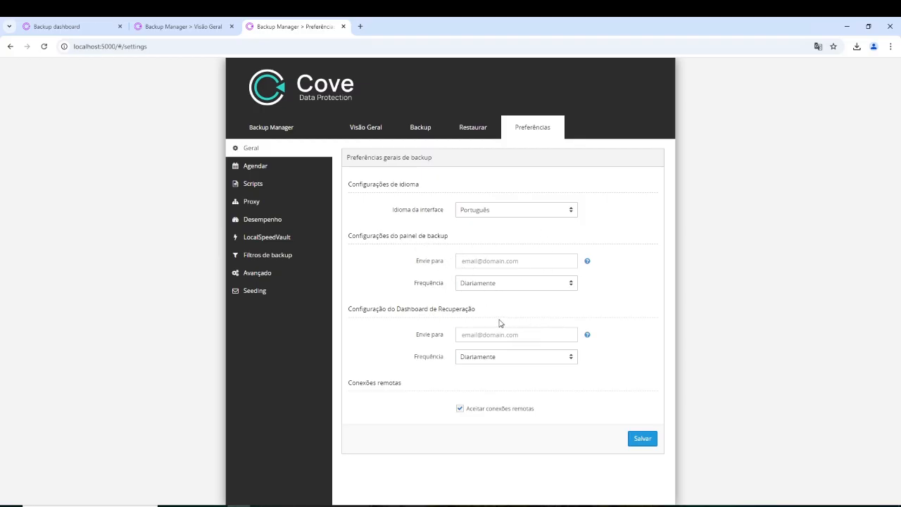
pyautogui.click(268, 171)
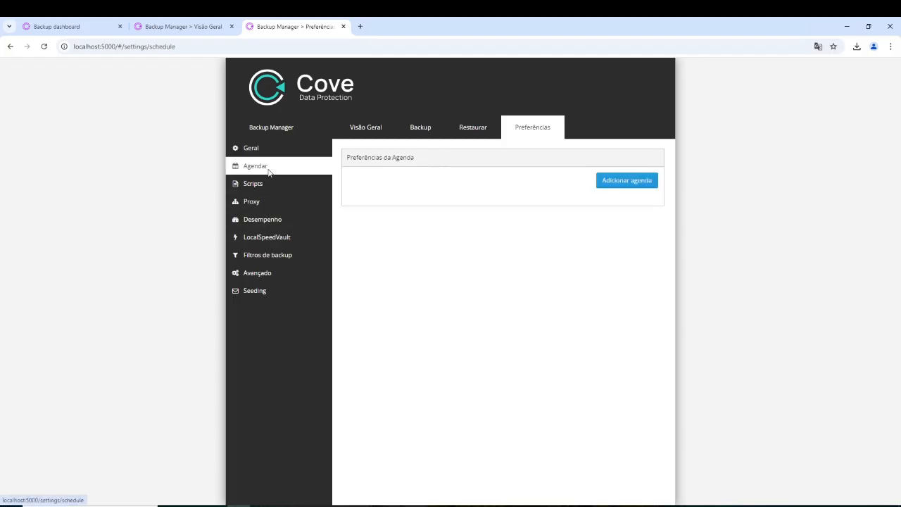
pyautogui.click(630, 187)
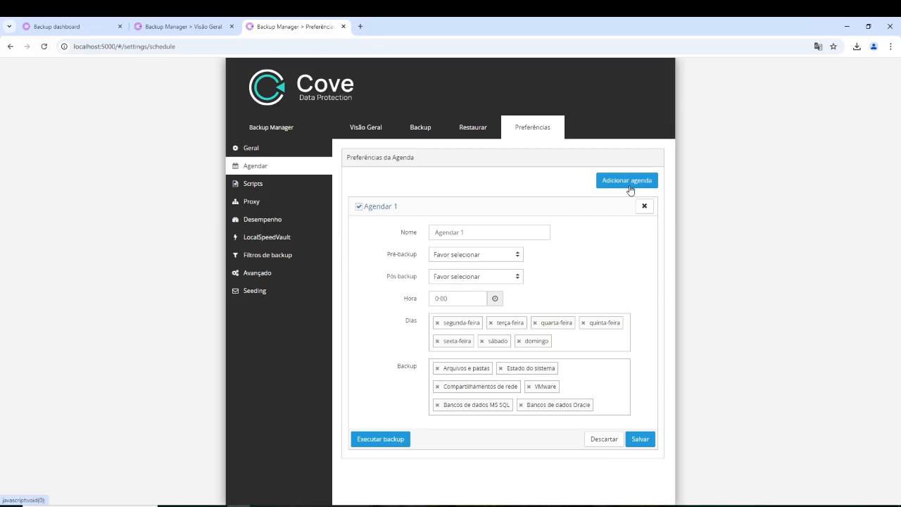
pyautogui.moveTo(462, 232); pyautogui.dragTo(380, 231)
pyautogui.write('Diario')
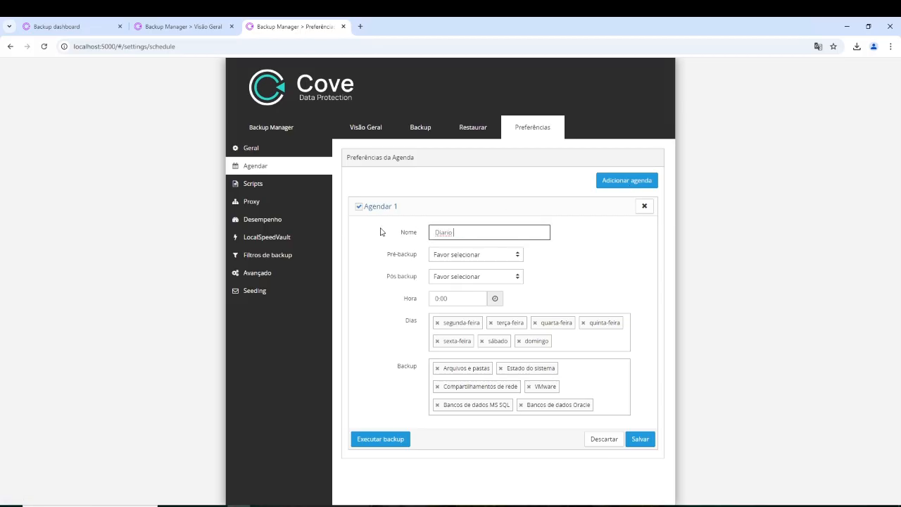
pyautogui.write(' 12hrs')
# Step: Set the schedule's time to 12:00 and remove Saturday and Sunday from its days
pyautogui.click(458, 300)
pyautogui.click(449, 251)
pyautogui.click(448, 251)
pyautogui.doubleClick(449, 250)
pyautogui.click(448, 250)
pyautogui.click(449, 251)
pyautogui.doubleClick(448, 250)
pyautogui.click(448, 250)
pyautogui.doubleClick(448, 250)
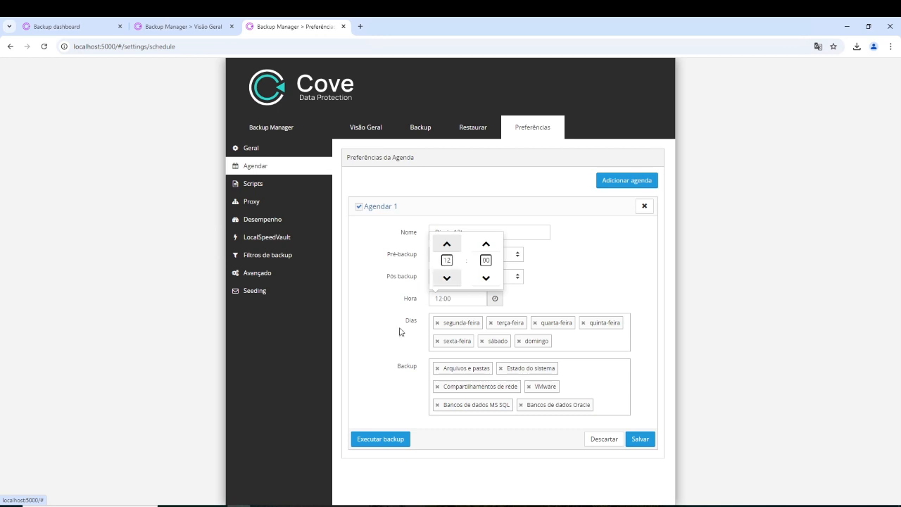
pyautogui.click(388, 357)
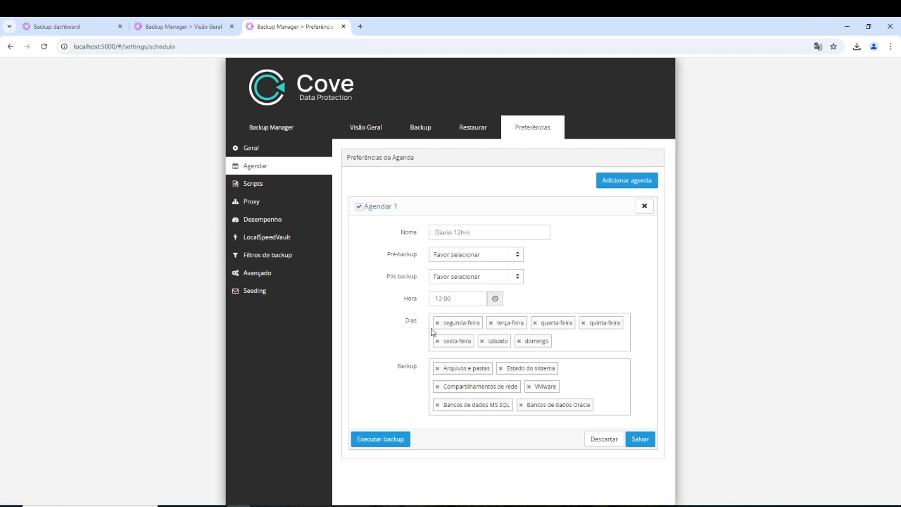
pyautogui.click(483, 342)
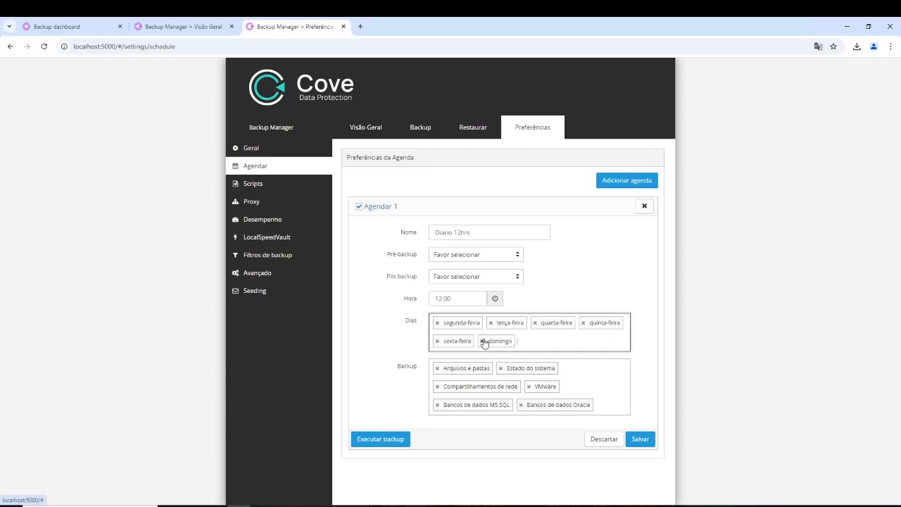
pyautogui.click(482, 341)
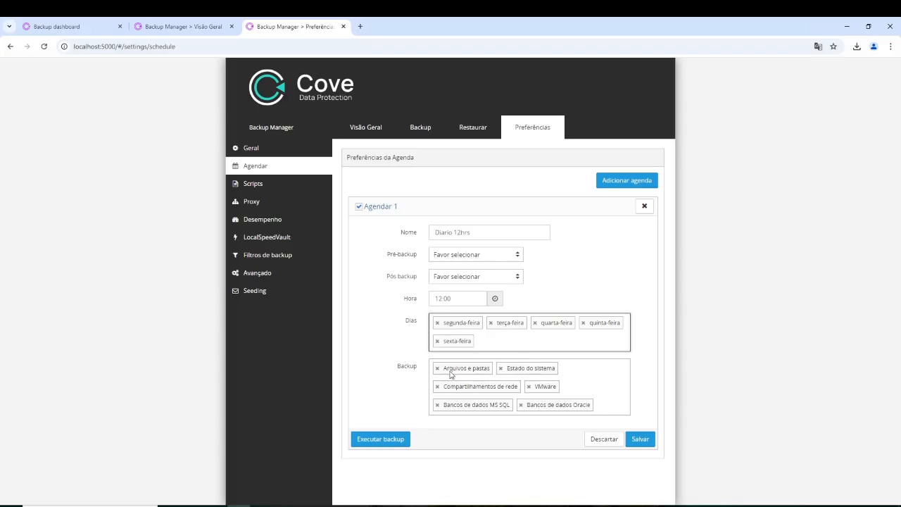
# Step: Remove every backup source except "Arquivos e pastas" from the "Diario 12hrs" schedule and save it
pyautogui.click(501, 368)
pyautogui.click(500, 369)
pyautogui.click(500, 369)
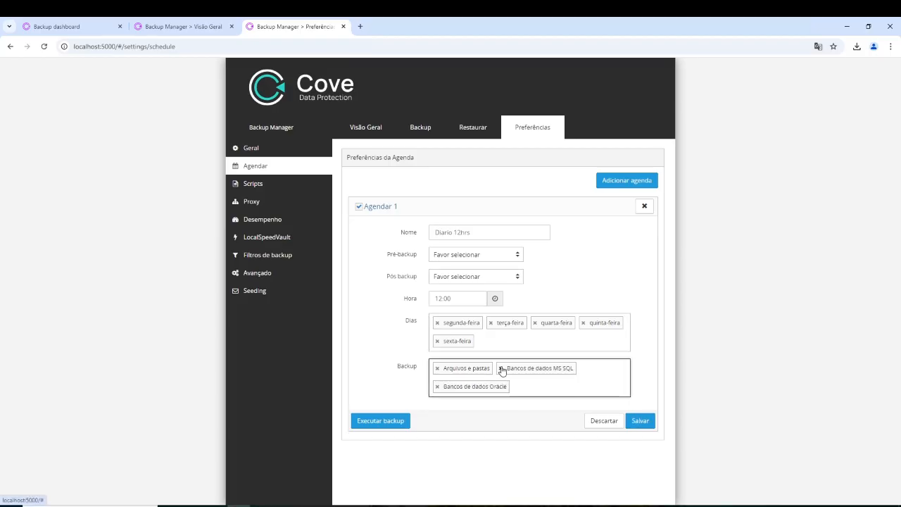
pyautogui.click(500, 368)
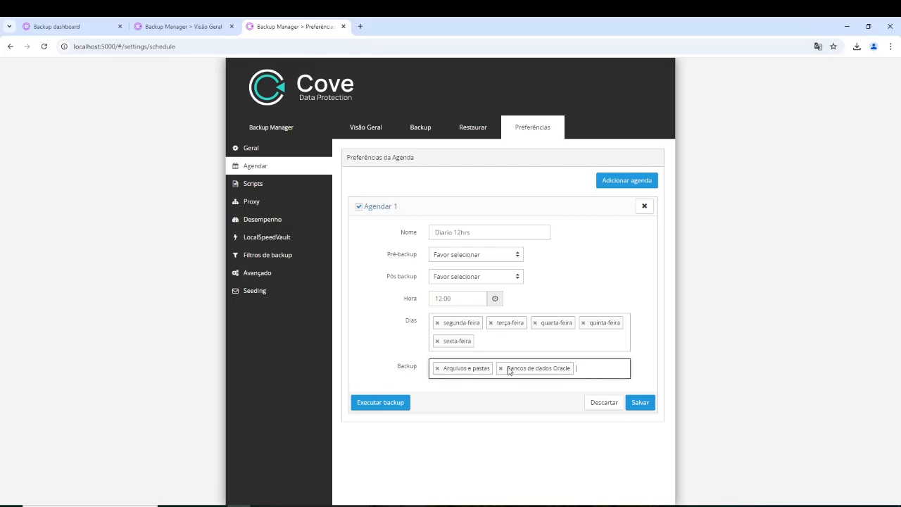
pyautogui.click(500, 369)
pyautogui.click(638, 402)
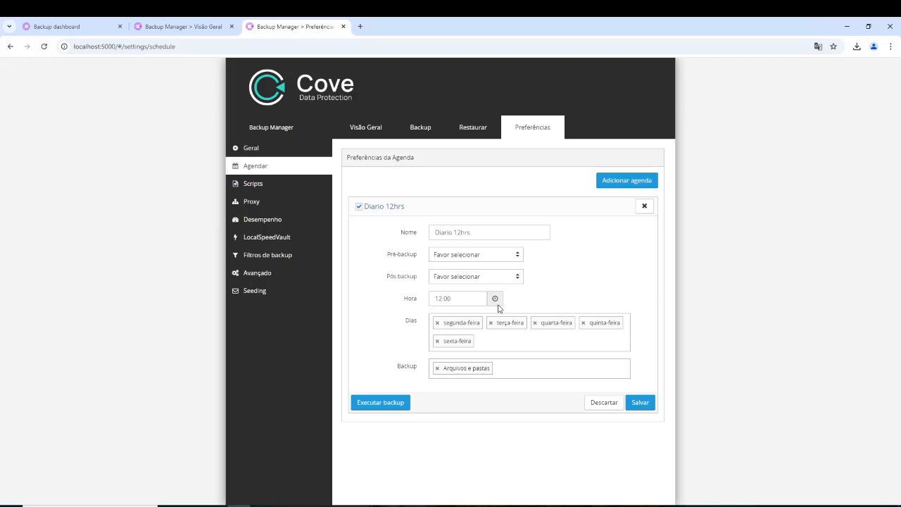
# Step: Add a second backup schedule and name it "Diario 18hrs"
pyautogui.click(609, 184)
pyautogui.moveTo(467, 251); pyautogui.dragTo(384, 251)
pyautogui.write('Diario')
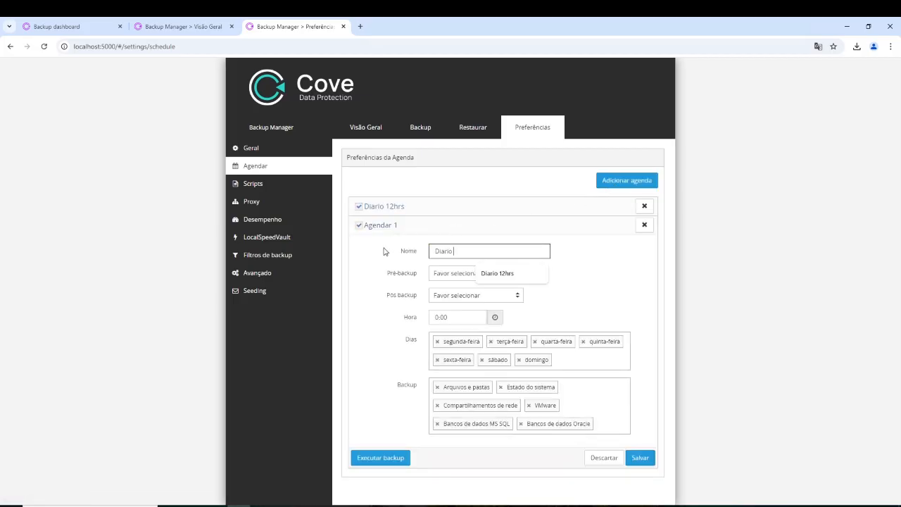
pyautogui.write(' 18hrs')
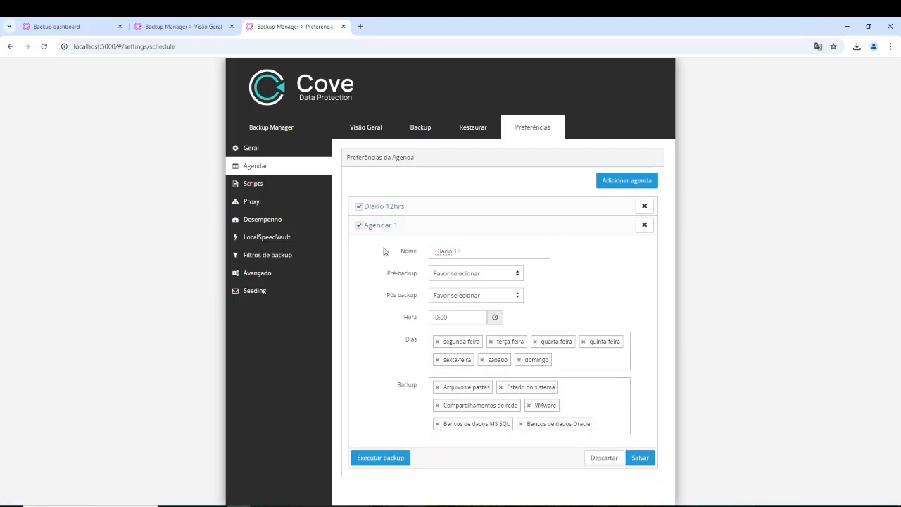
# Step: Set the new schedule's time to 18:00 and remove Saturday and Sunday from its days
pyautogui.click(438, 316)
pyautogui.click(447, 263)
pyautogui.click(447, 263)
pyautogui.click(446, 263)
pyautogui.click(447, 263)
pyautogui.click(447, 264)
pyautogui.click(446, 296)
pyautogui.click(561, 304)
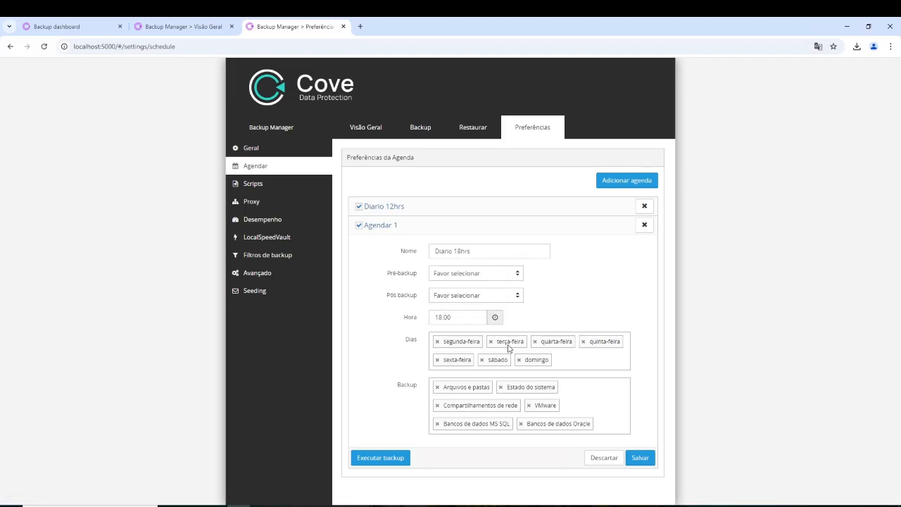
pyautogui.click(483, 360)
pyautogui.click(482, 360)
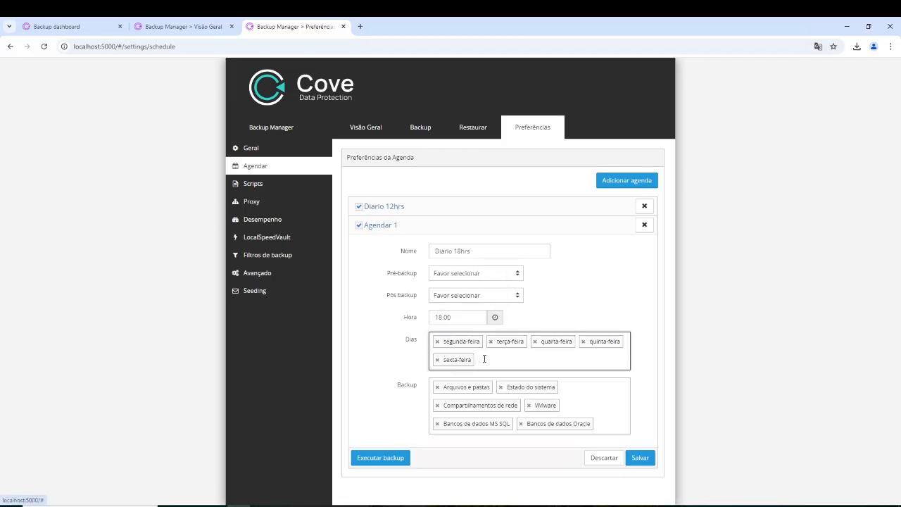
# Step: Remove every backup source except "Arquivos e pastas" from the "Diario 18hrs" schedule and save it
pyautogui.click(436, 406)
pyautogui.click(500, 388)
pyautogui.click(500, 387)
pyautogui.click(501, 387)
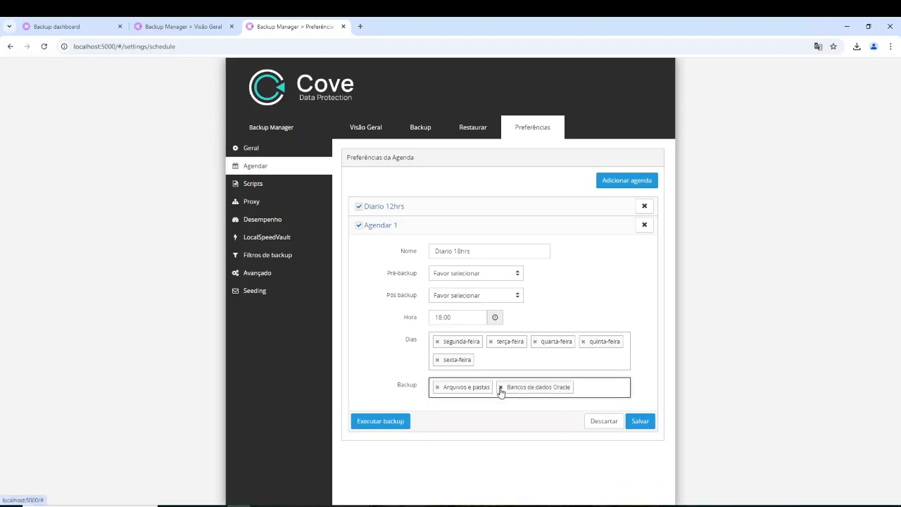
pyautogui.click(500, 387)
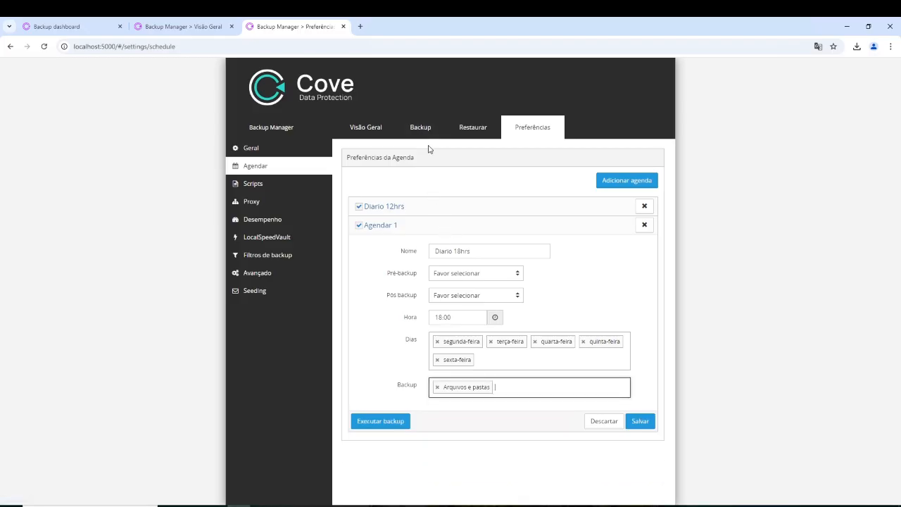
pyautogui.click(640, 421)
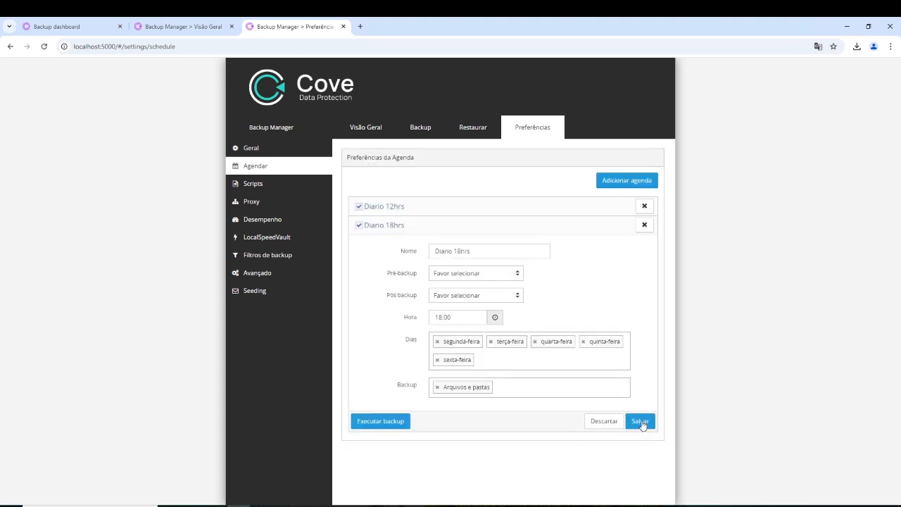
# Step: Review the script, proxy, performance and LocalSpeedVault preferences one after another
pyautogui.click(249, 184)
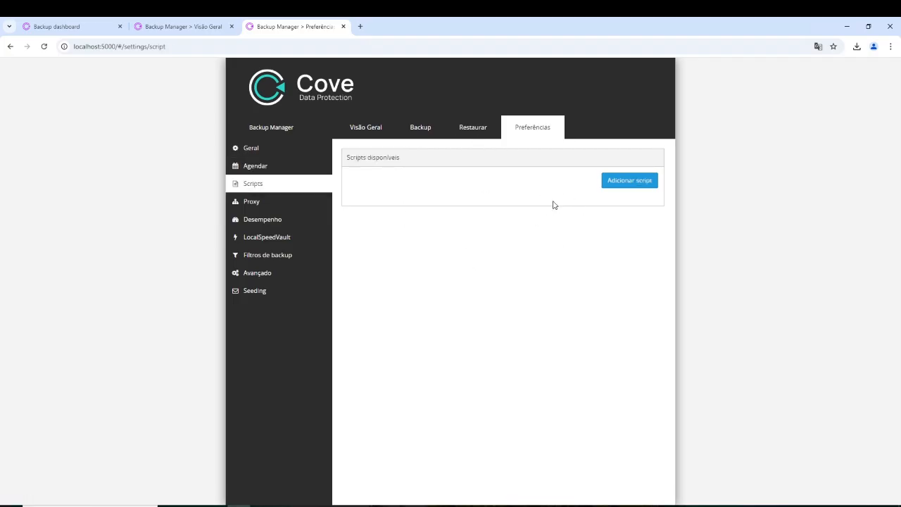
pyautogui.click(252, 205)
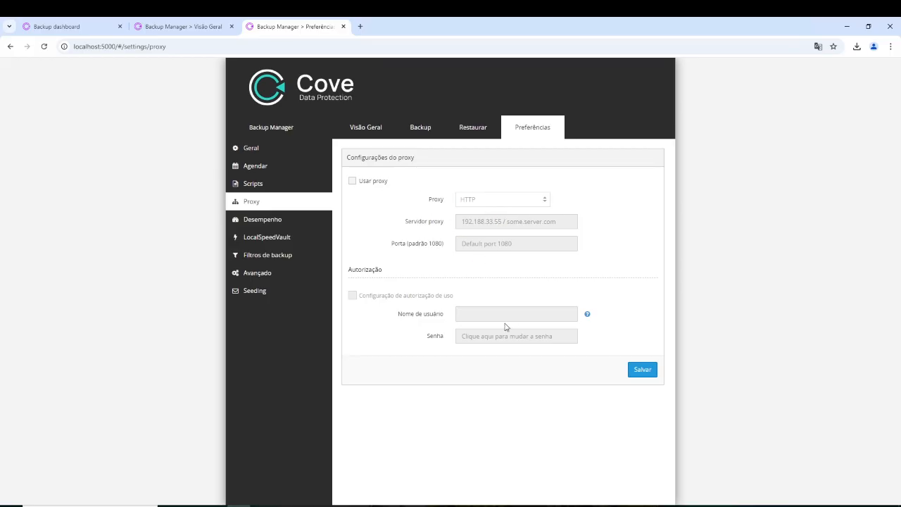
pyautogui.click(268, 223)
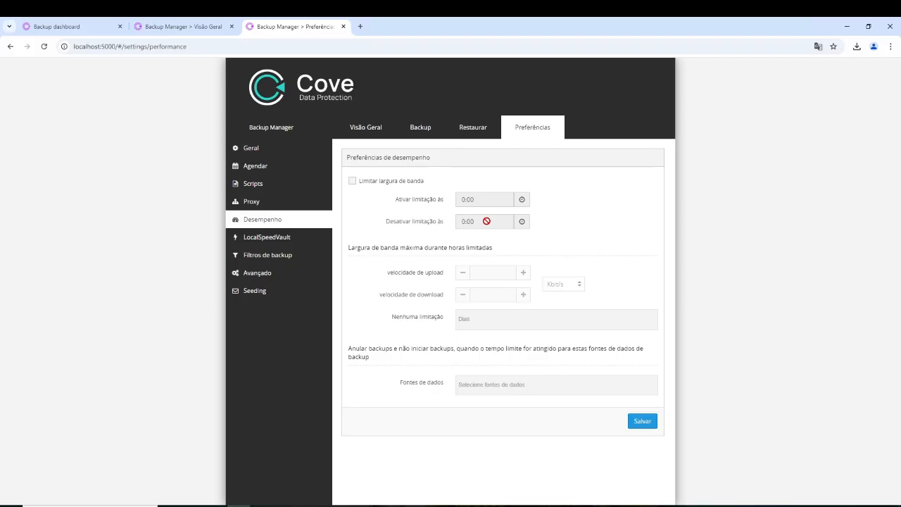
pyautogui.click(286, 240)
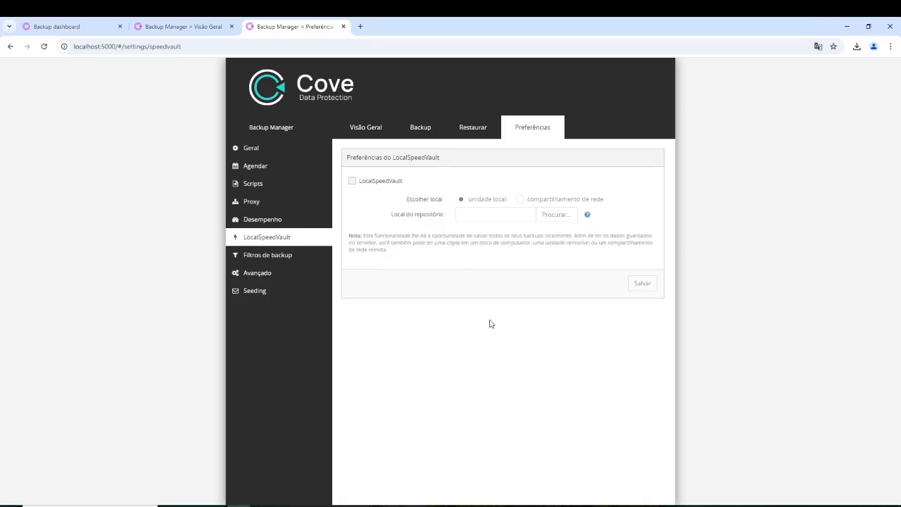
# Step: Examine the list of common file types that the backup filters can exclude, without selecting any
pyautogui.click(268, 256)
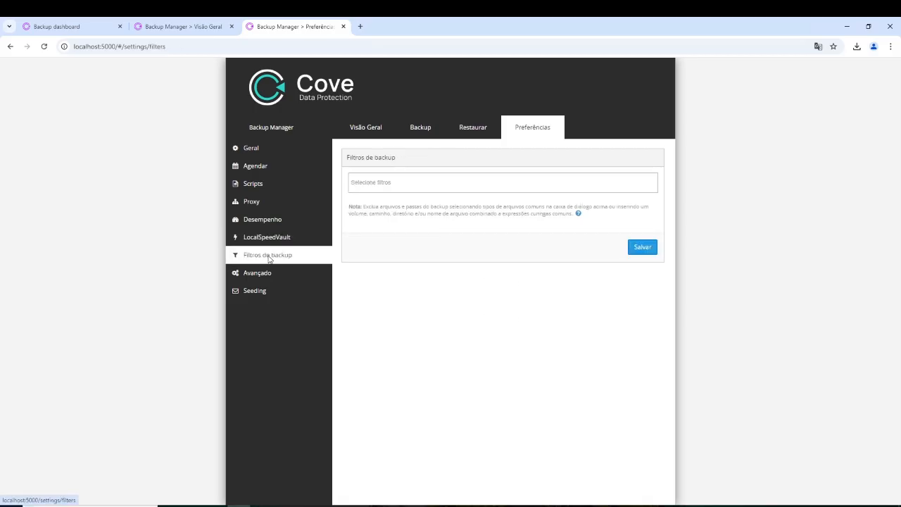
pyautogui.click(396, 181)
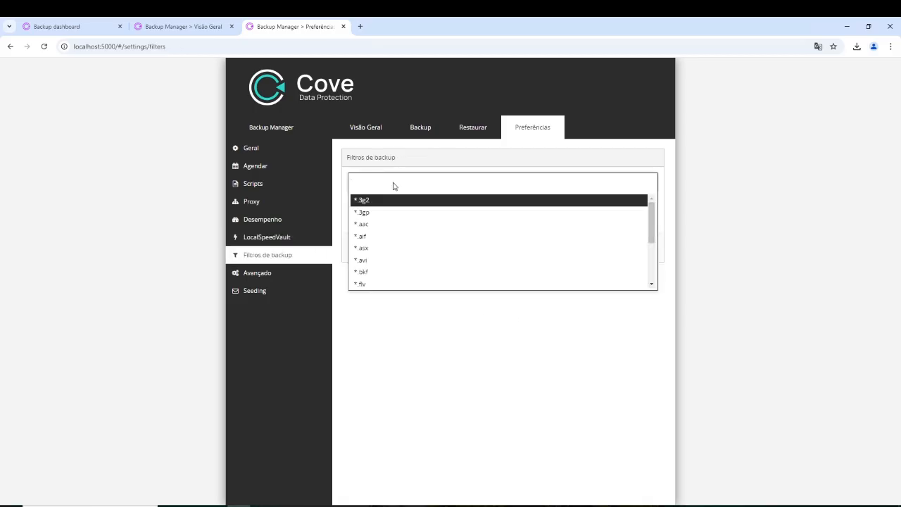
pyautogui.scroll(-5, 399, 249)
pyautogui.scroll(2, 399, 250)
pyautogui.scroll(-2, 399, 249)
pyautogui.scroll(2, 399, 250)
pyautogui.scroll(-2, 399, 249)
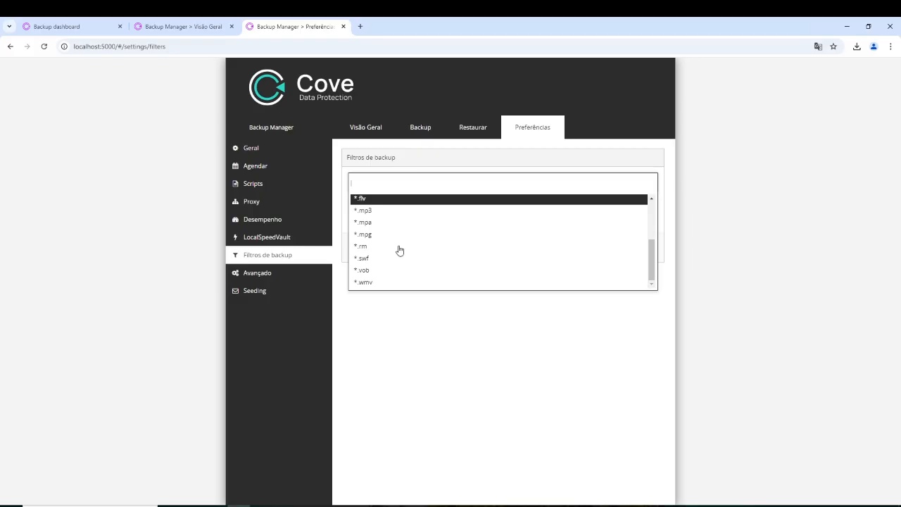
pyautogui.click(414, 340)
# Step: Review the advanced preferences and the seeding preferences
pyautogui.click(269, 272)
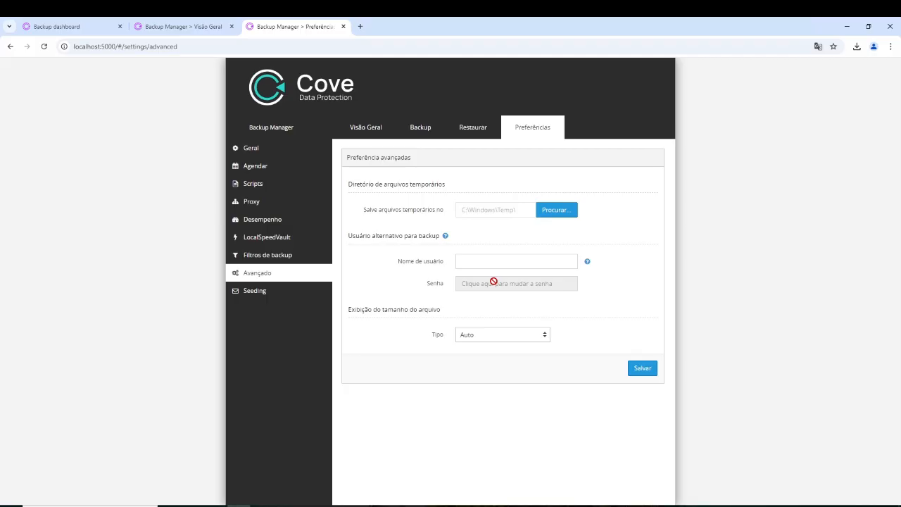
pyautogui.click(248, 295)
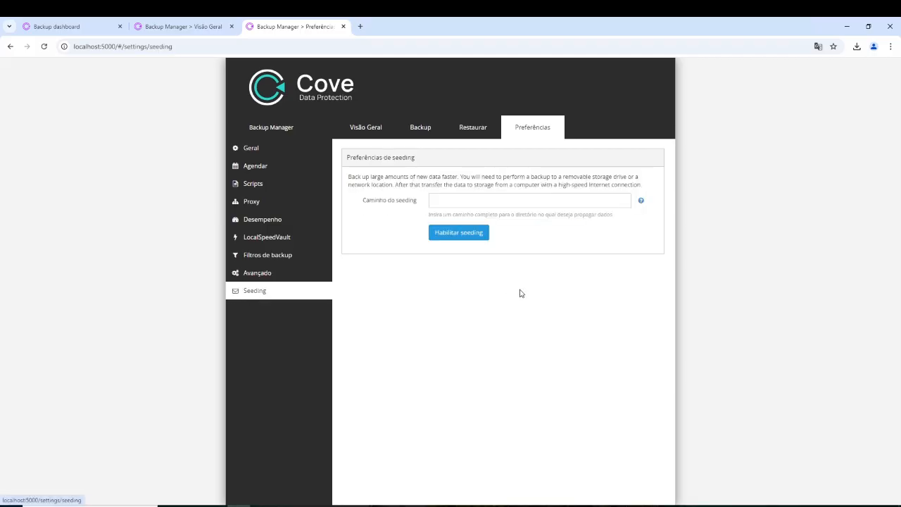